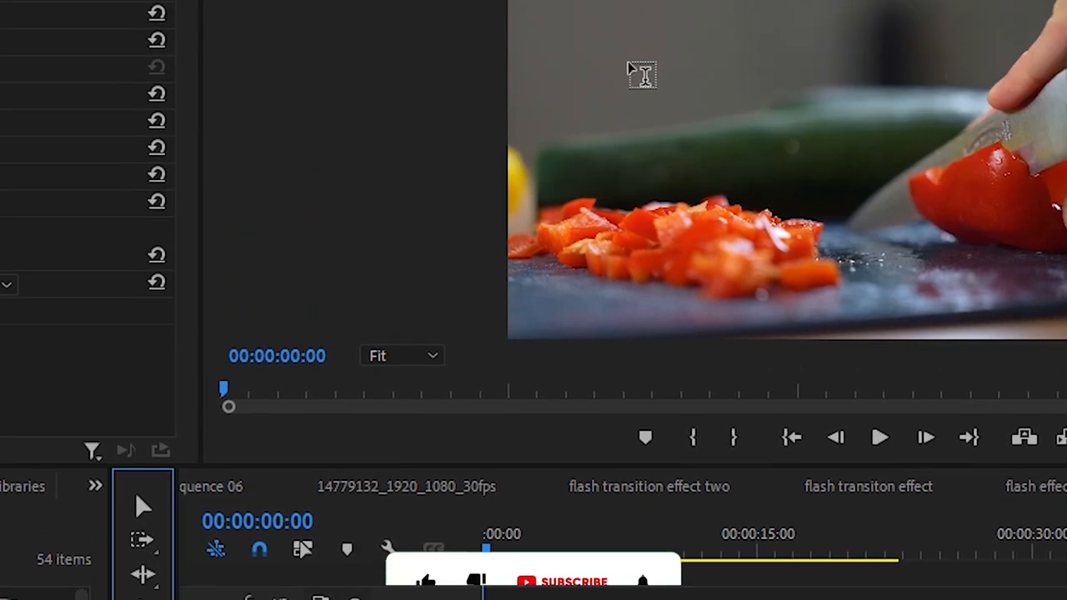
- Add a text layer reading "TEXT" over the video frame and extend its clip to the end of the video clip
left_click(631, 73)
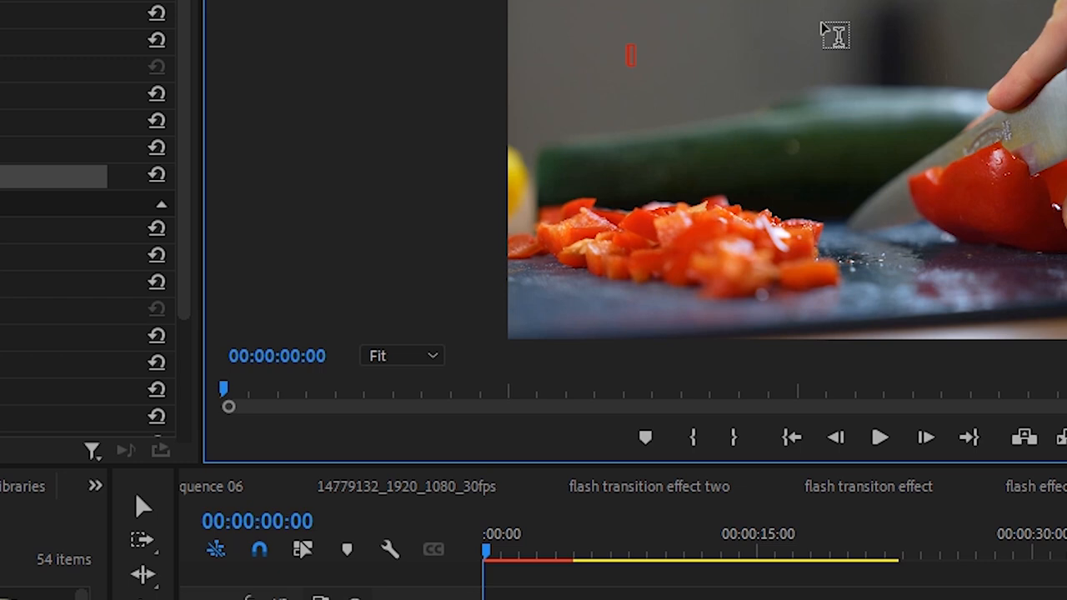
type("EXT")
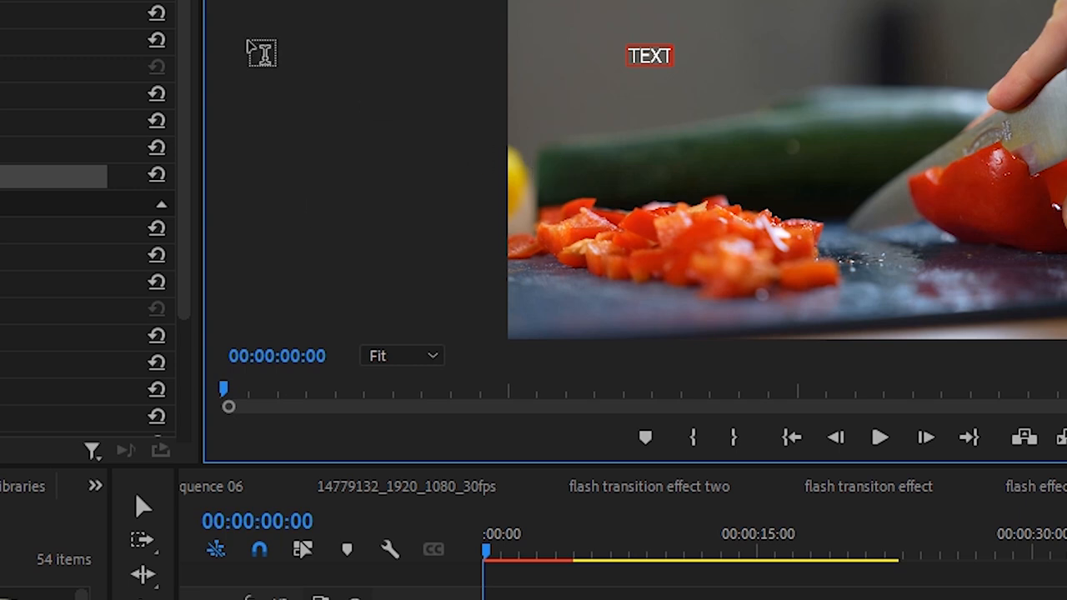
left_click(143, 507)
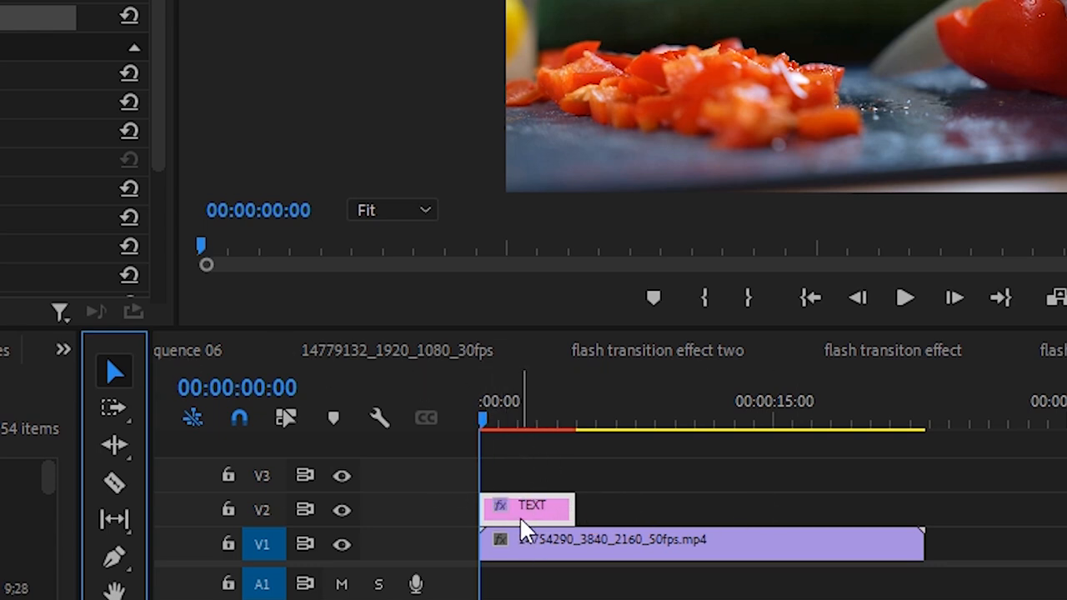
left_click_drag(567, 510, 921, 533)
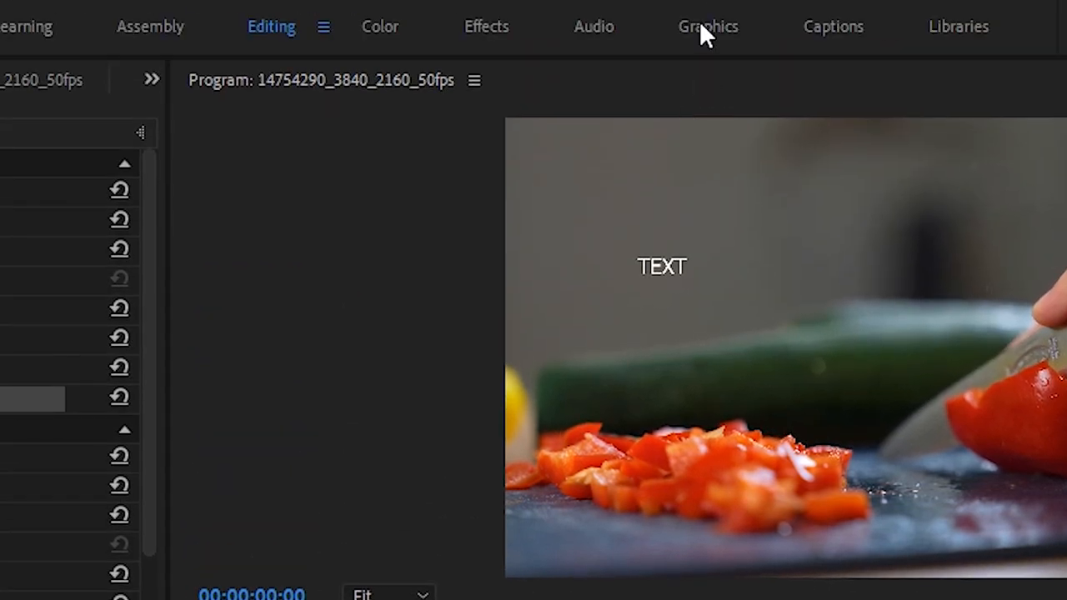
- Switch to the Graphics workspace and center the text vertically and horizontally in the frame
left_click(703, 30)
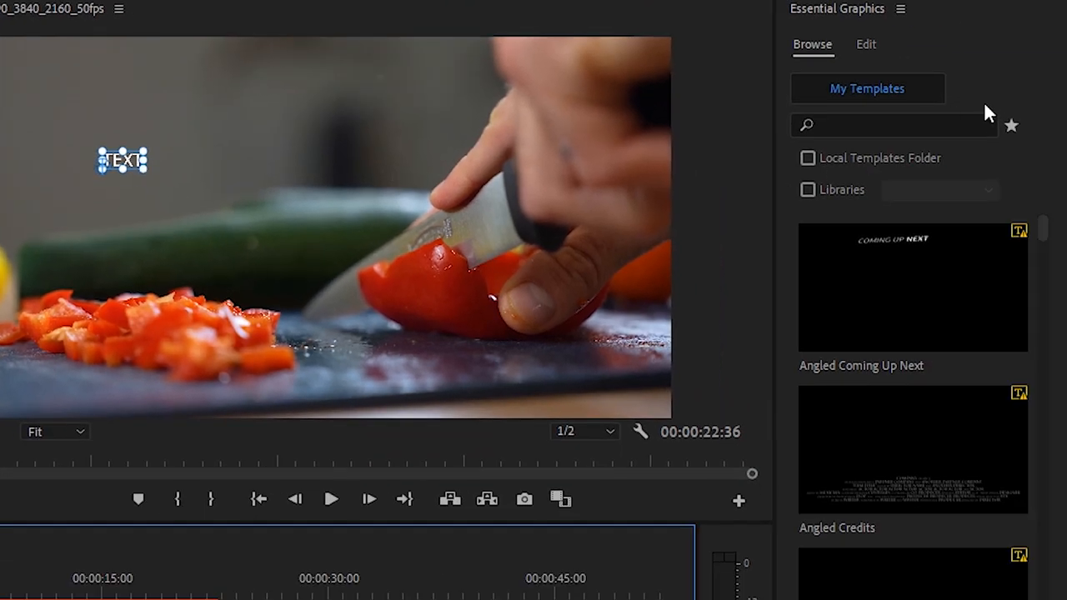
left_click(870, 44)
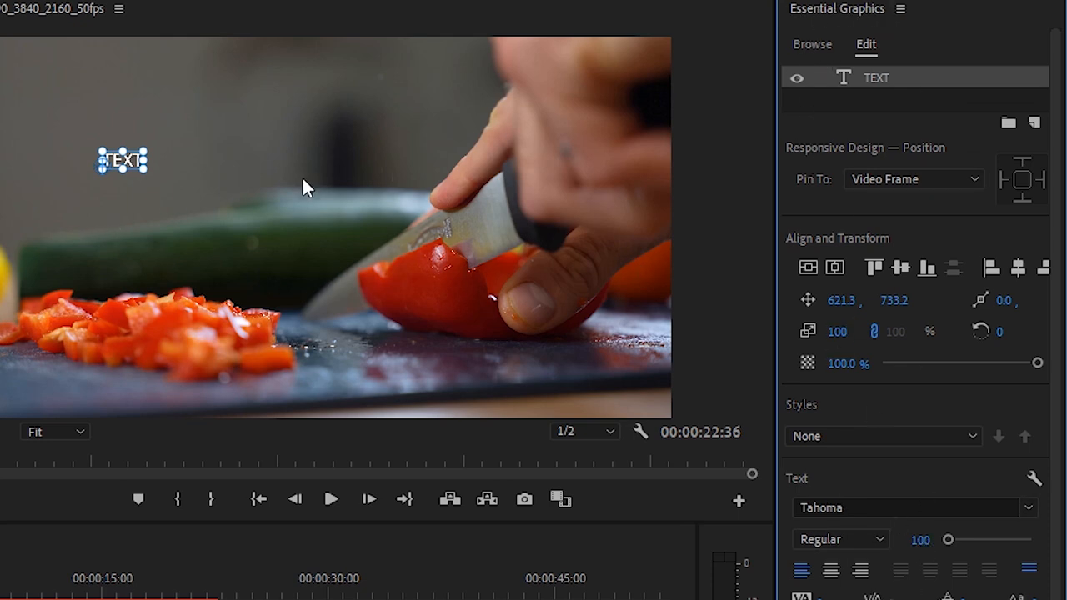
left_click(807, 266)
left_click(831, 266)
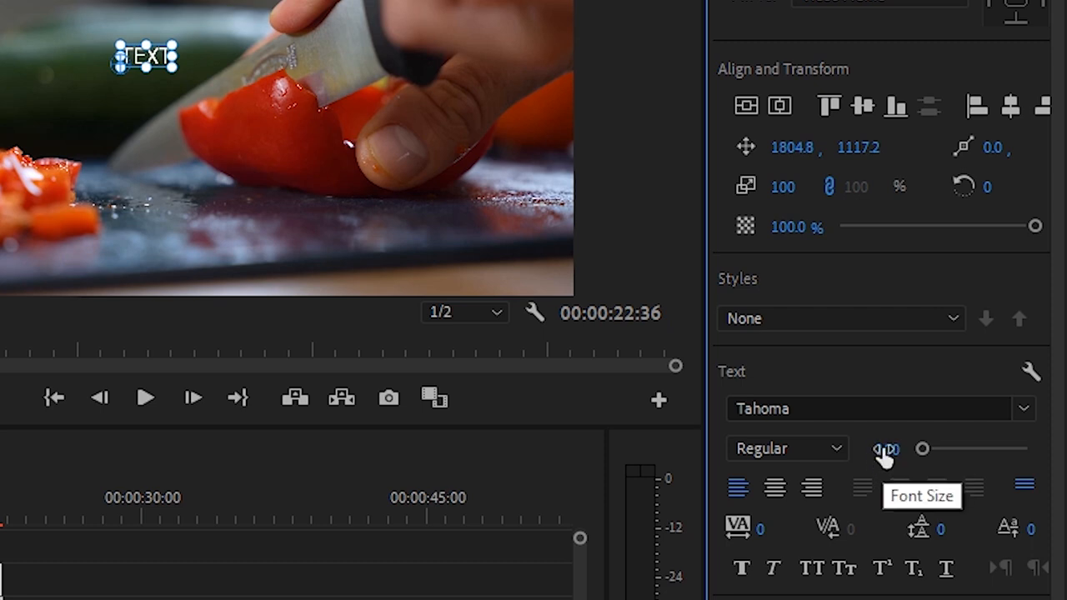
- Set the text's font size to 300 and center the enlarged text in the frame again
left_click_drag(886, 459, 891, 461)
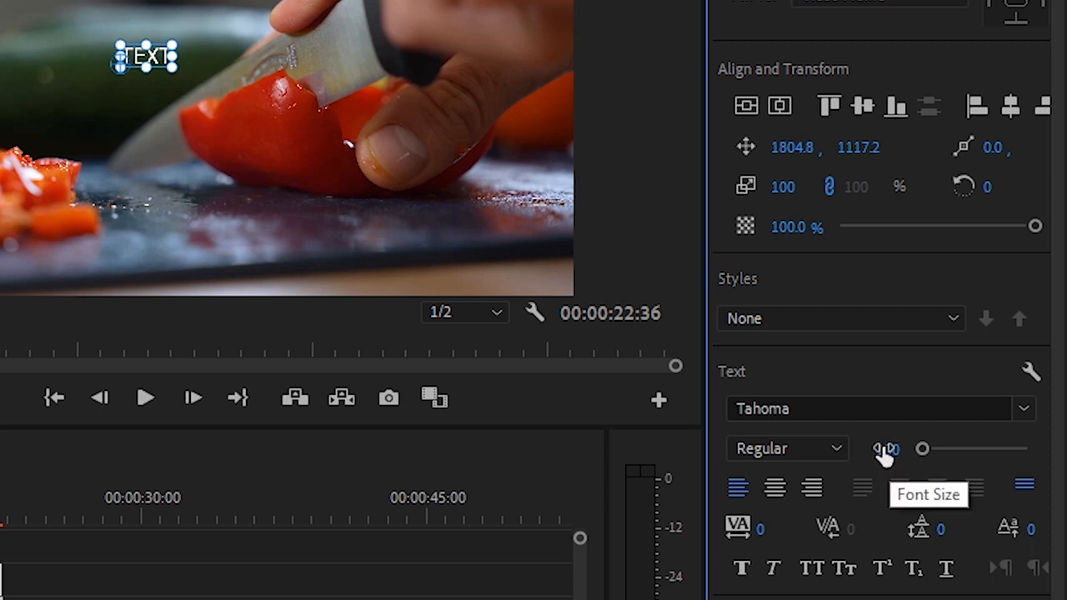
left_click(886, 450)
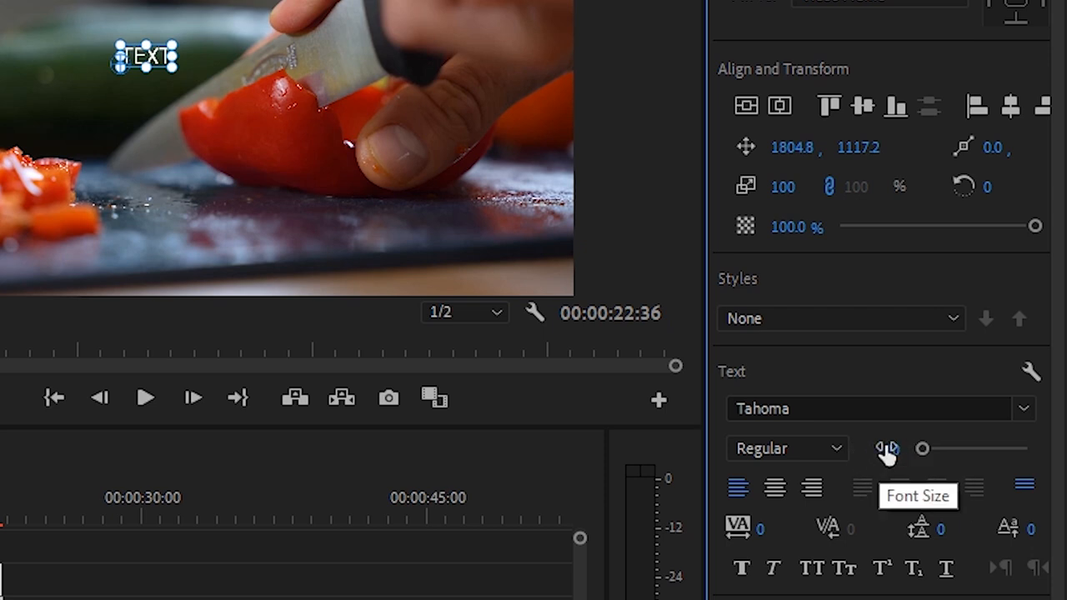
left_click(888, 448)
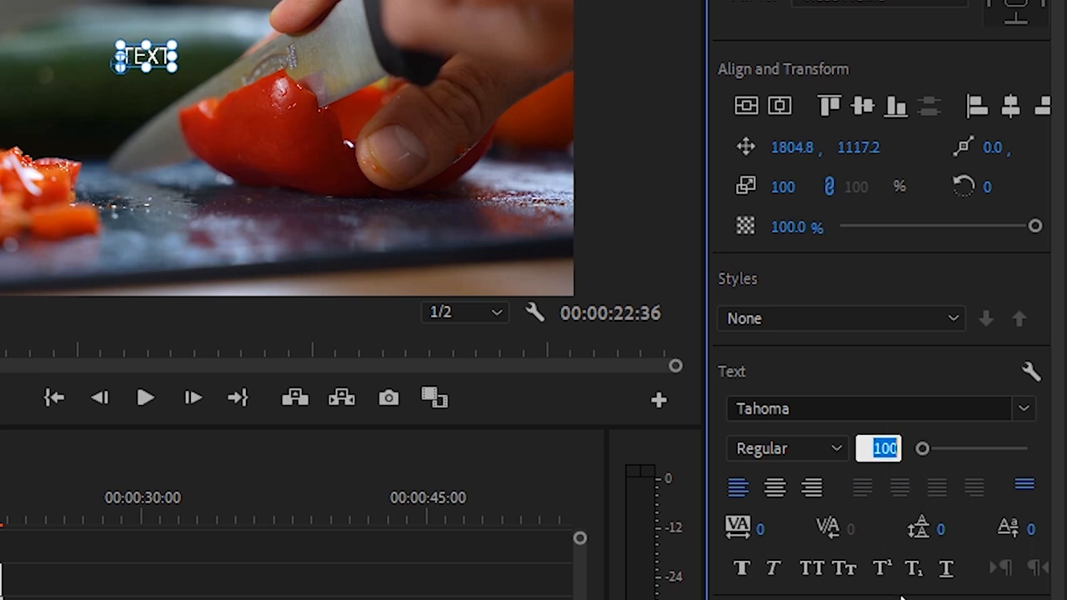
type("3")
key("Return")
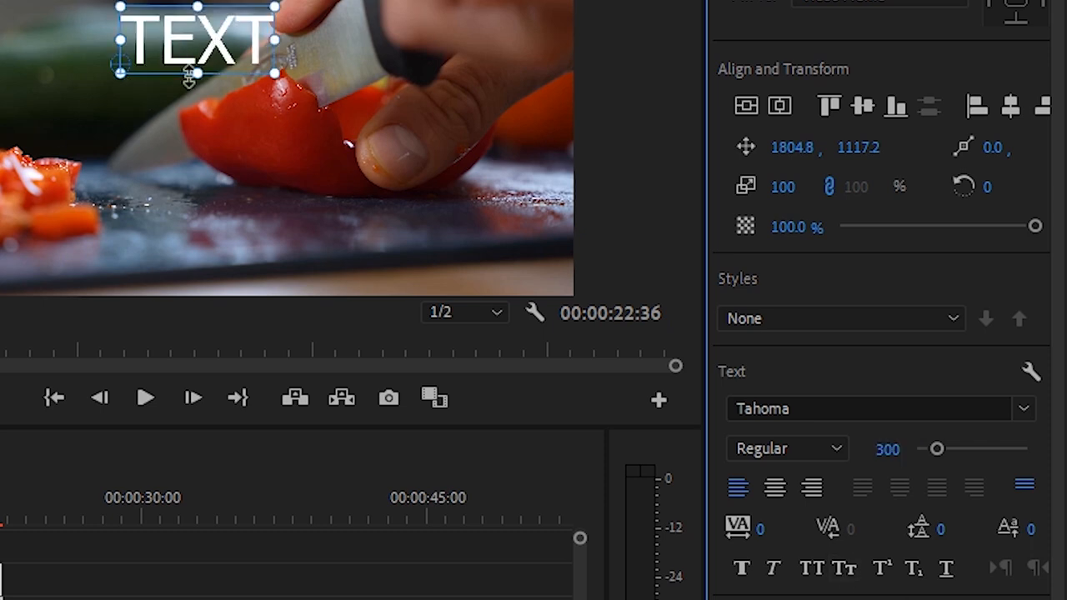
left_click(745, 101)
left_click(775, 100)
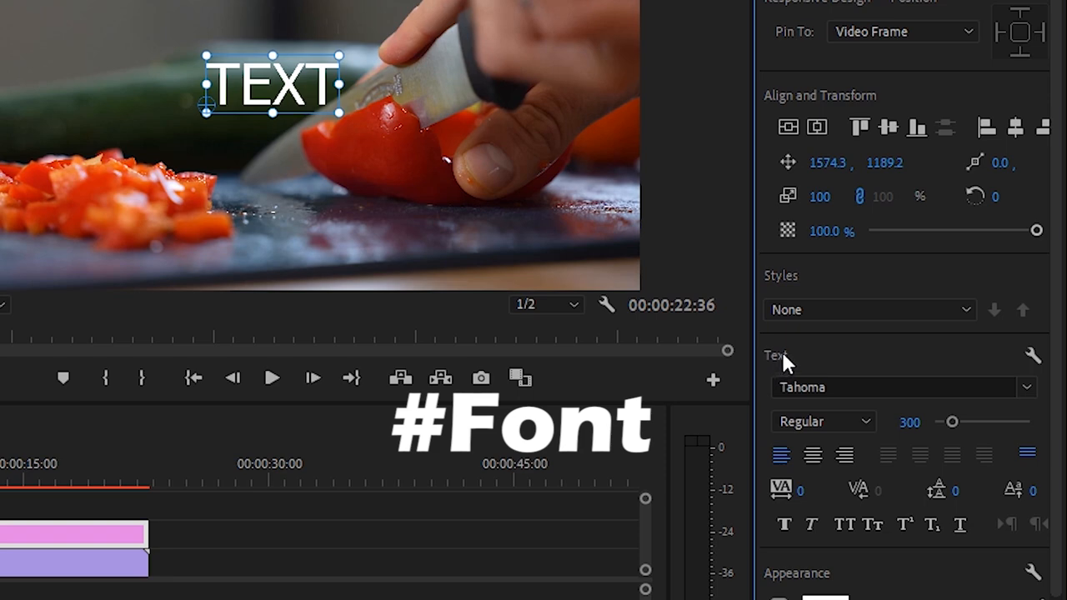
- Change the text's font to Humnst777 BlkCn BT
left_click(1028, 388)
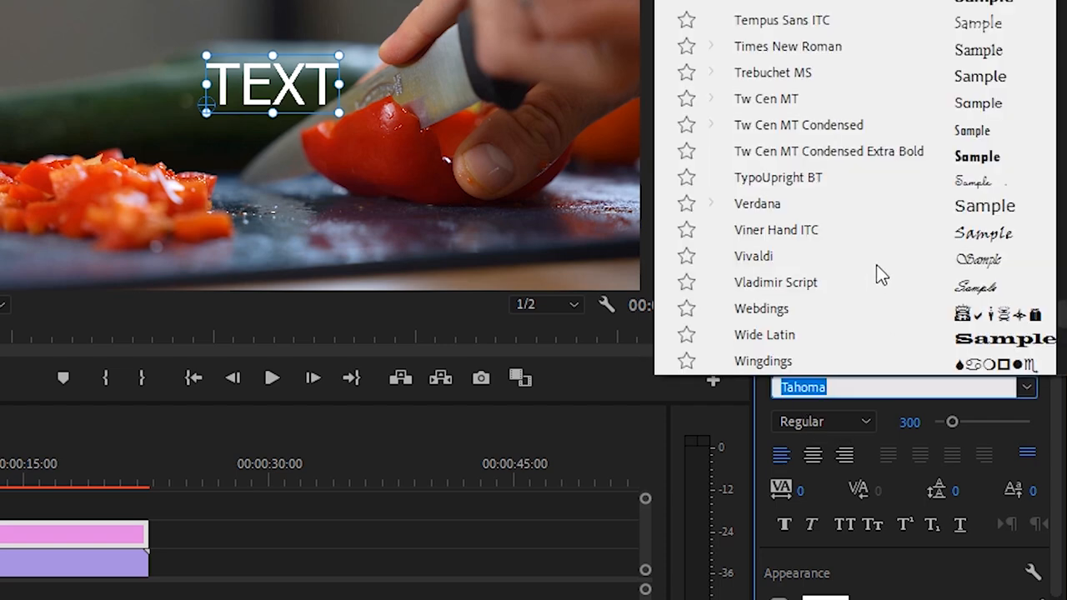
scroll(877, 264, "up", 15)
scroll(876, 251, "up", 9)
scroll(877, 249, "up", 12)
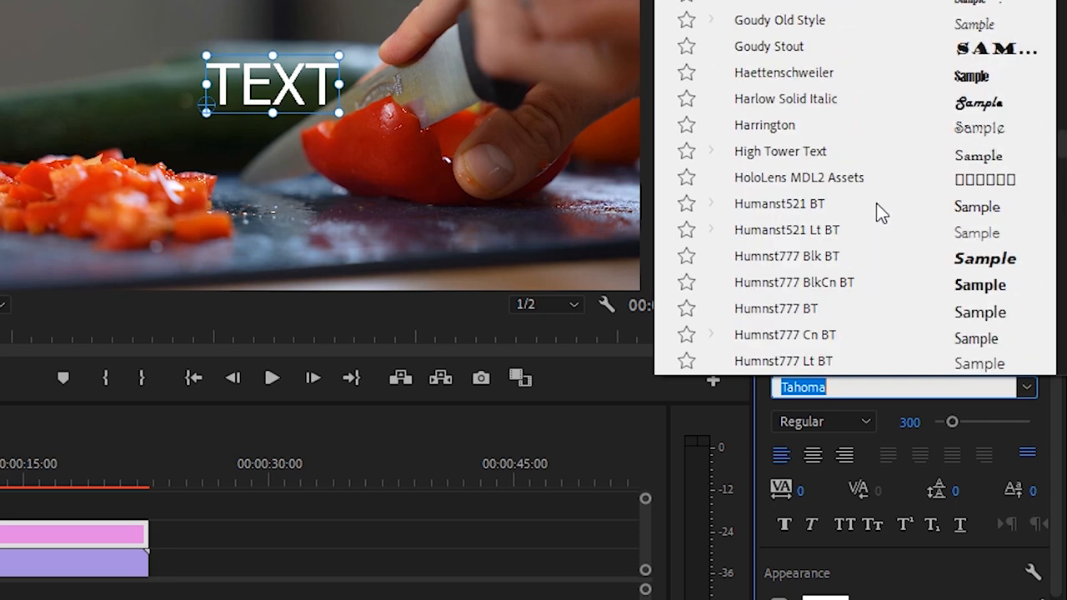
scroll(876, 204, "down", 1)
scroll(877, 204, "down", 1)
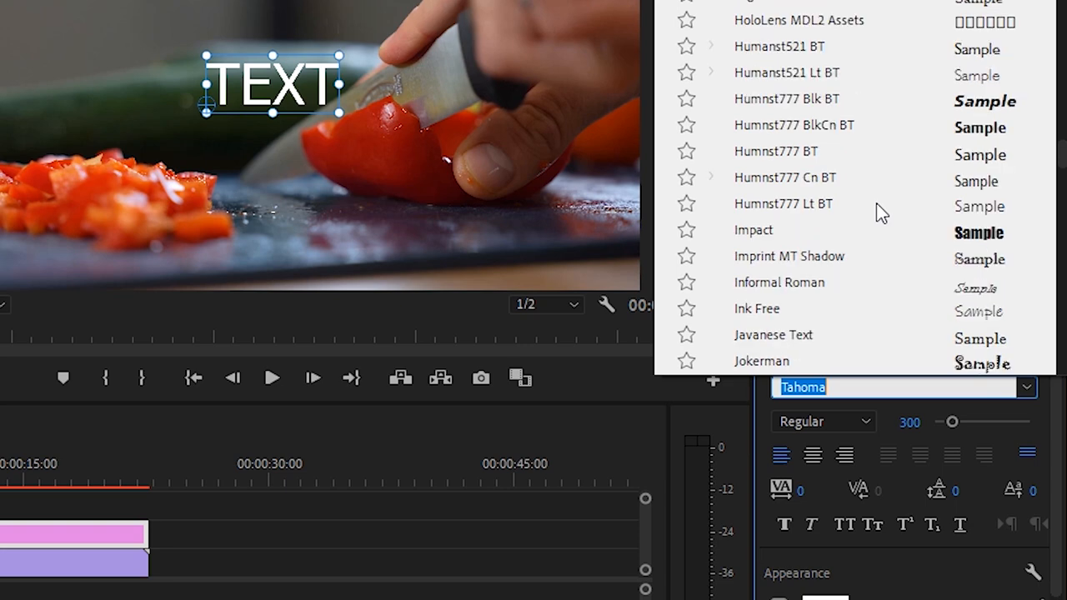
scroll(876, 202, "up", 1)
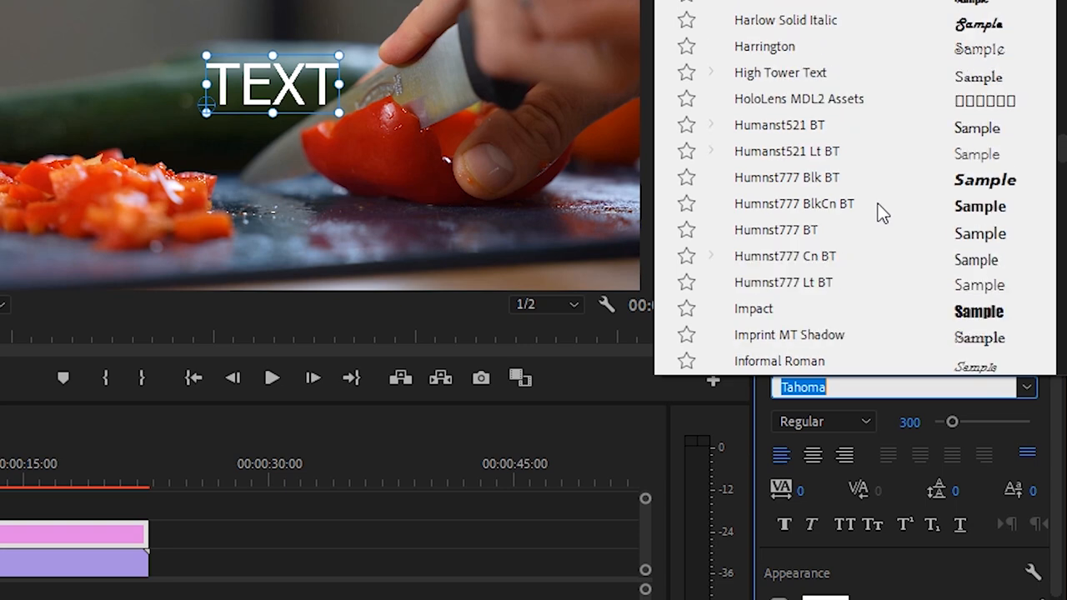
left_click(989, 208)
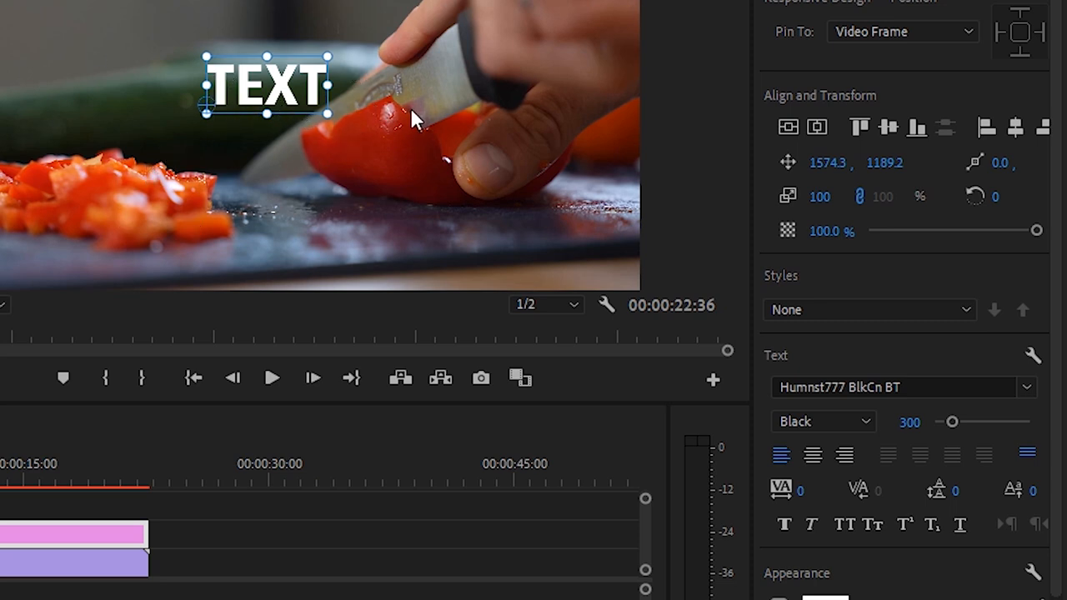
- Apply faux italic to the text, keeping the Black font style
left_click(865, 422)
left_click(864, 421)
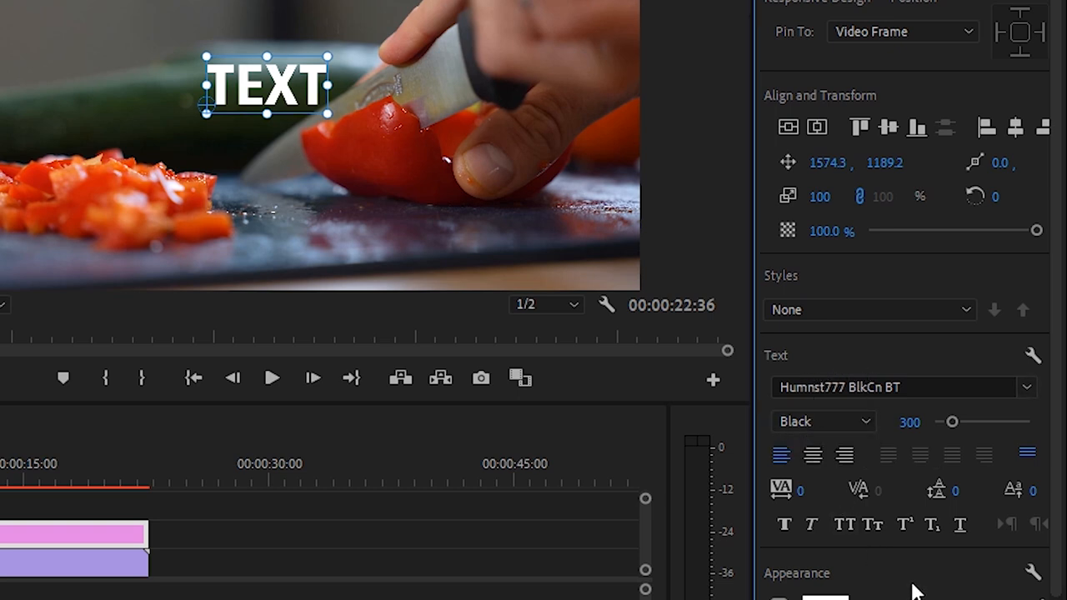
left_click(812, 526)
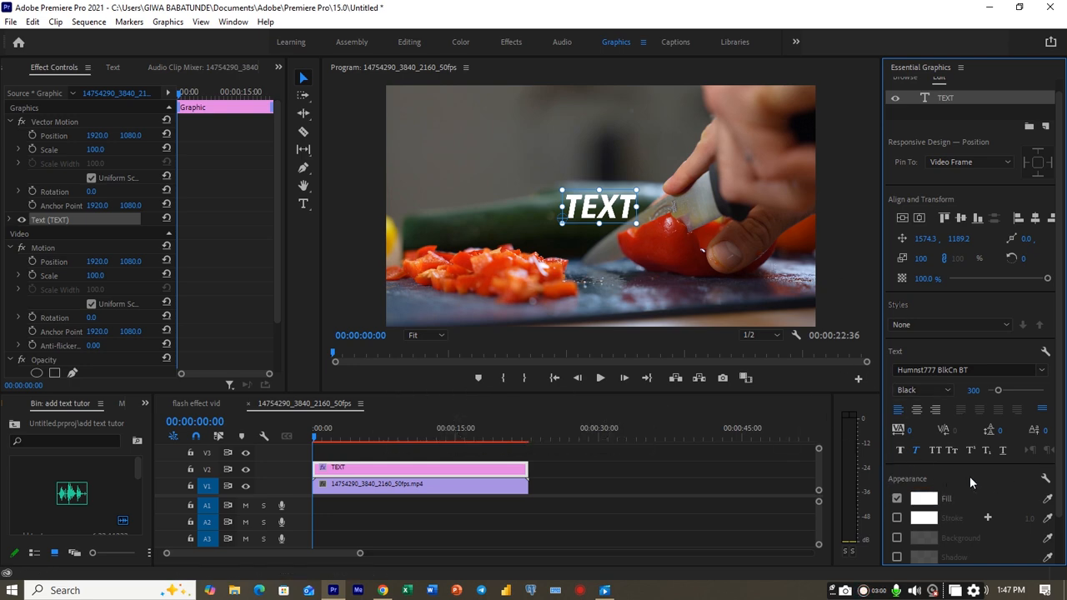
- Change the text's fill color to bright red, F41808
scroll(970, 476, "down", 1)
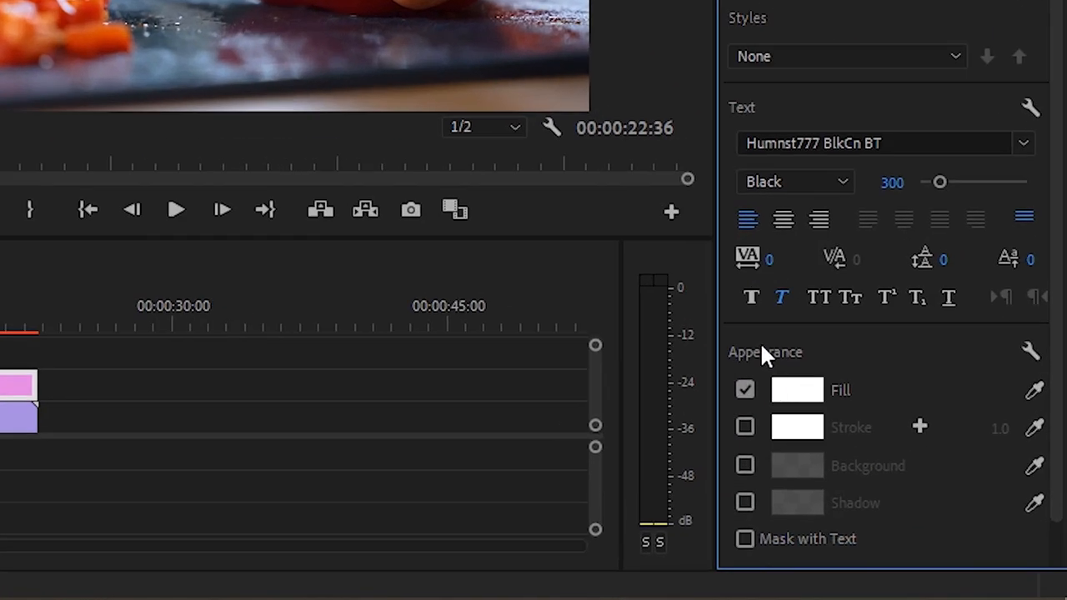
left_click(790, 405)
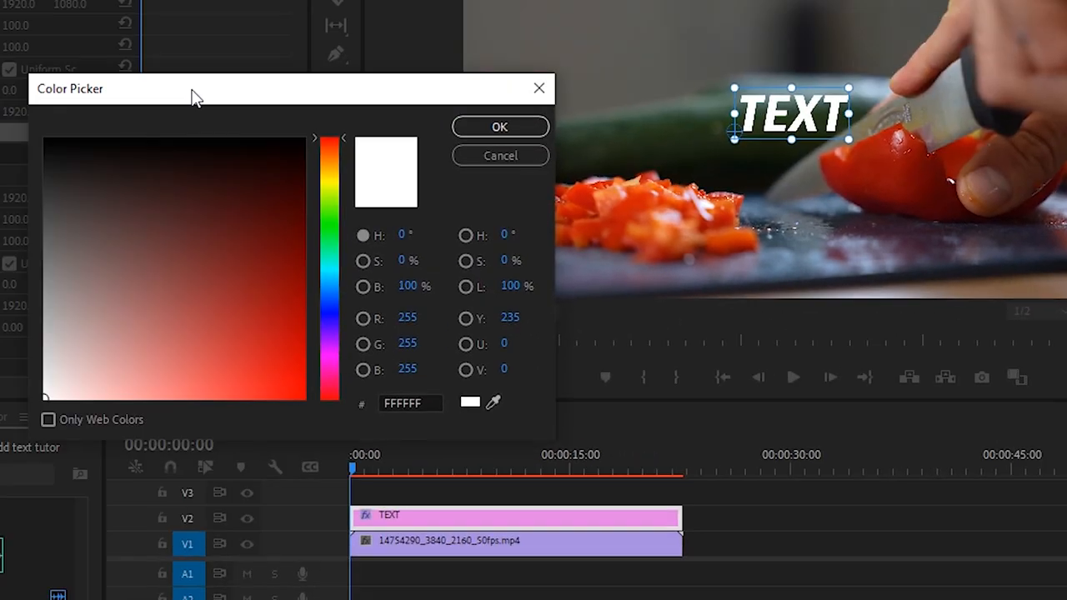
left_click_drag(194, 97, 421, 122)
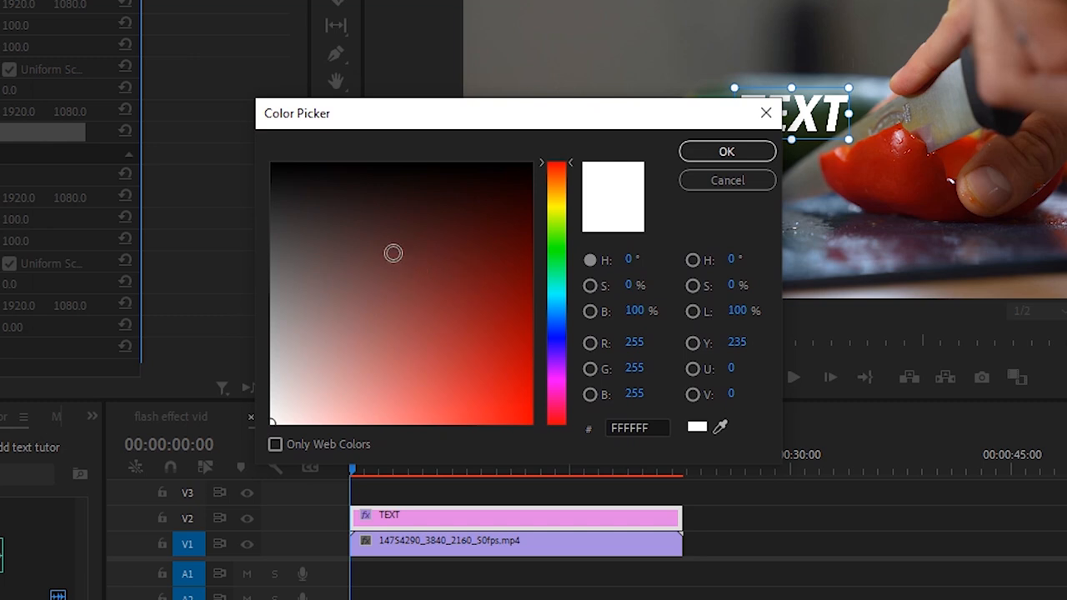
left_click(450, 218)
left_click(507, 262)
left_click(477, 363)
left_click(314, 285)
left_click(453, 246)
left_click(414, 321)
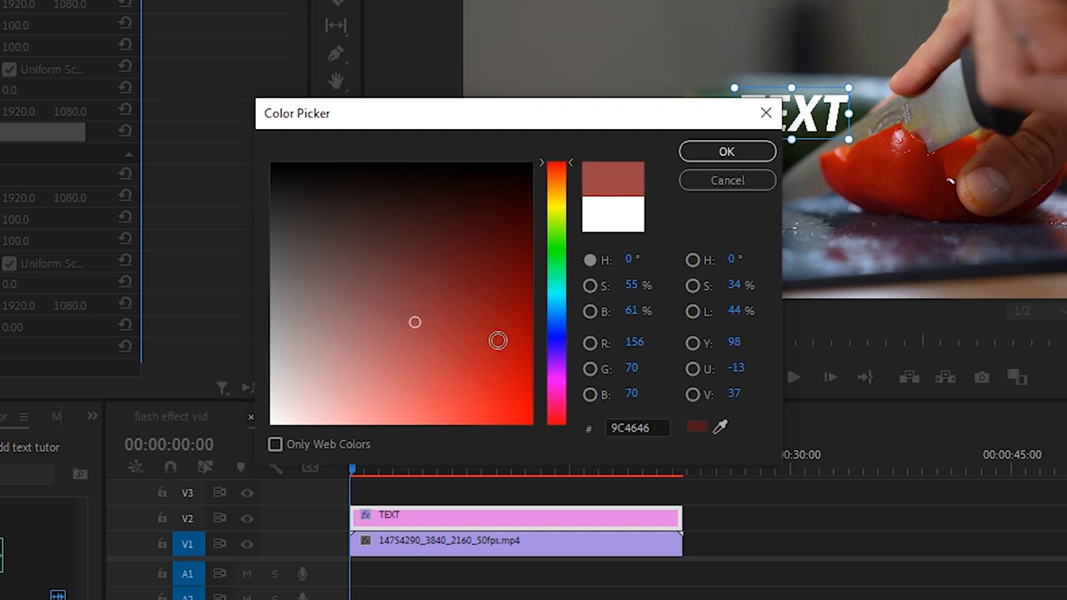
left_click(557, 169)
left_click(557, 165)
left_click(524, 413)
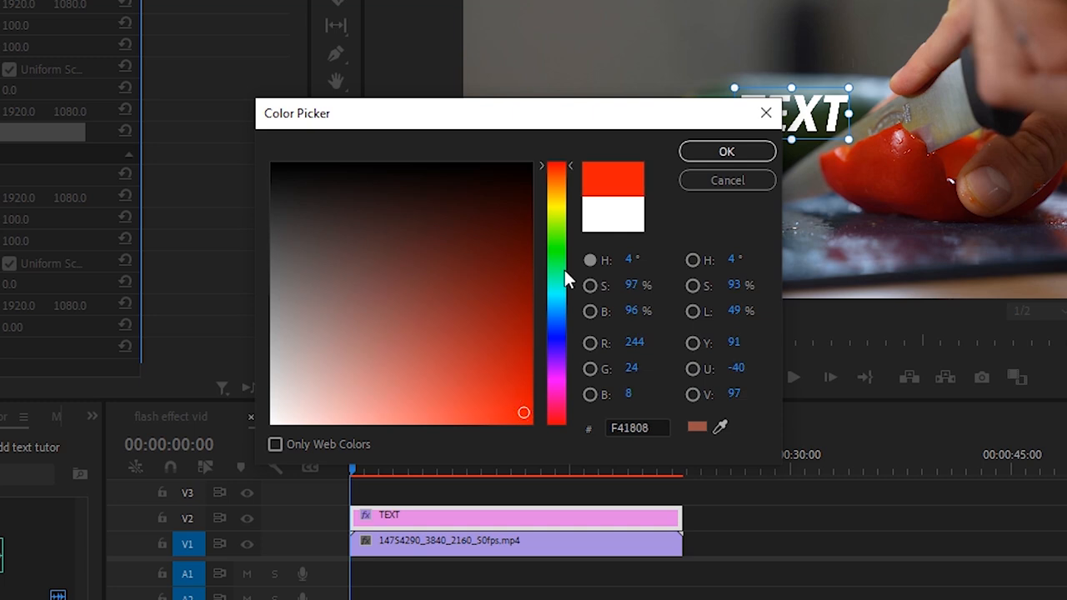
left_click(738, 153)
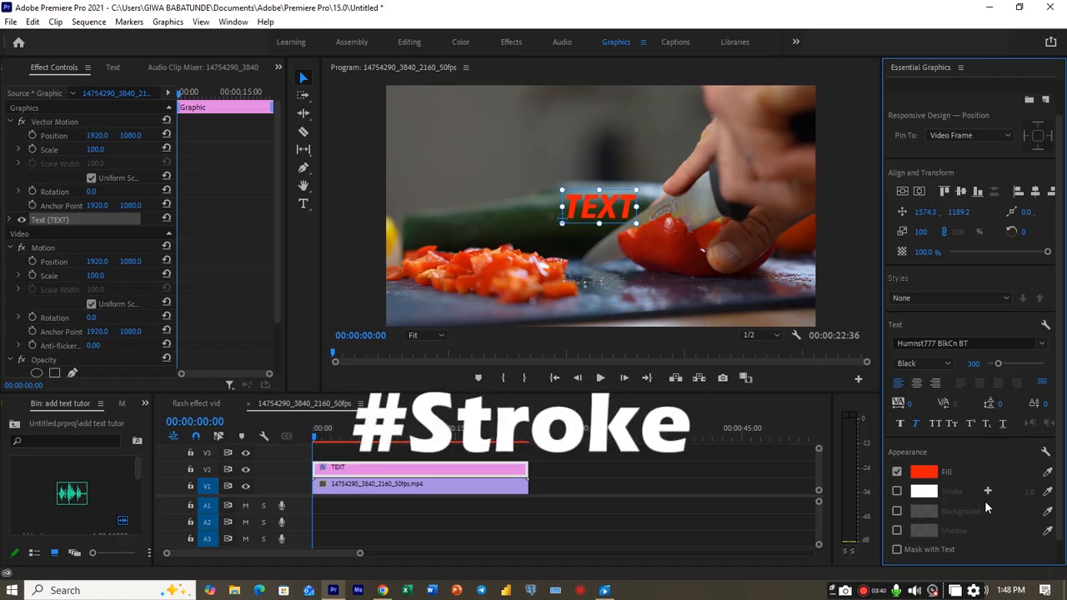
- Enable a white stroke on the text with a width of 15 and check it in the enlarged program preview
scroll(948, 503, "down", 1)
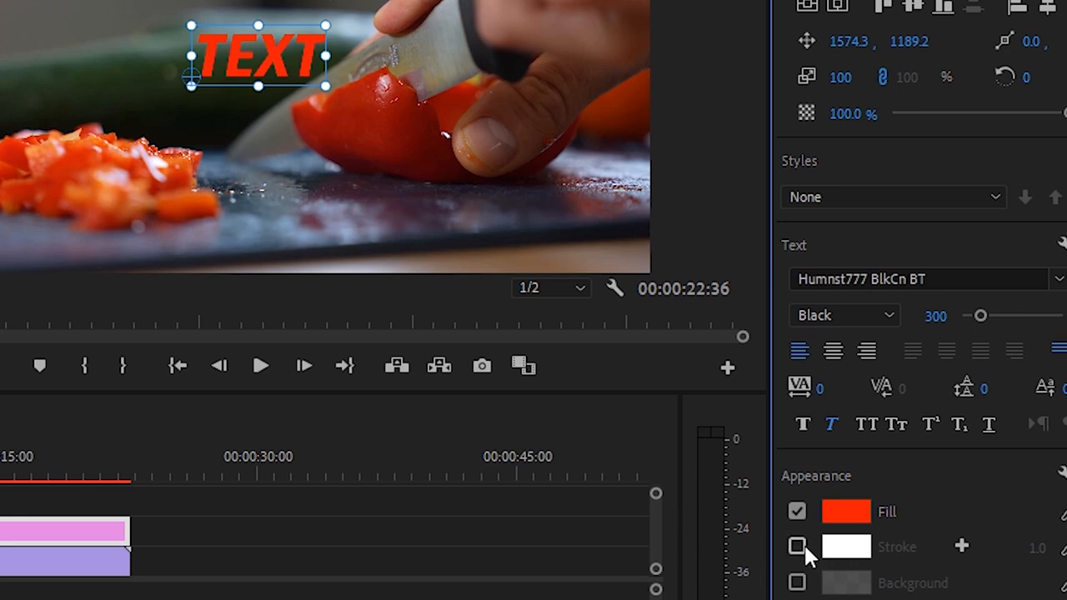
left_click(797, 547)
left_click(1037, 548)
type("15")
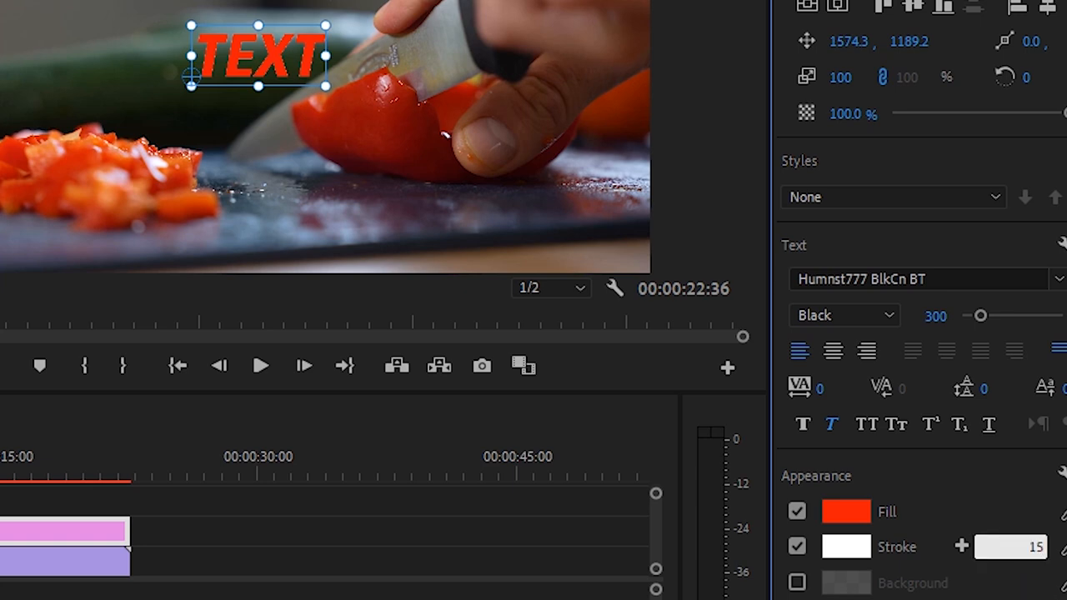
key("Return")
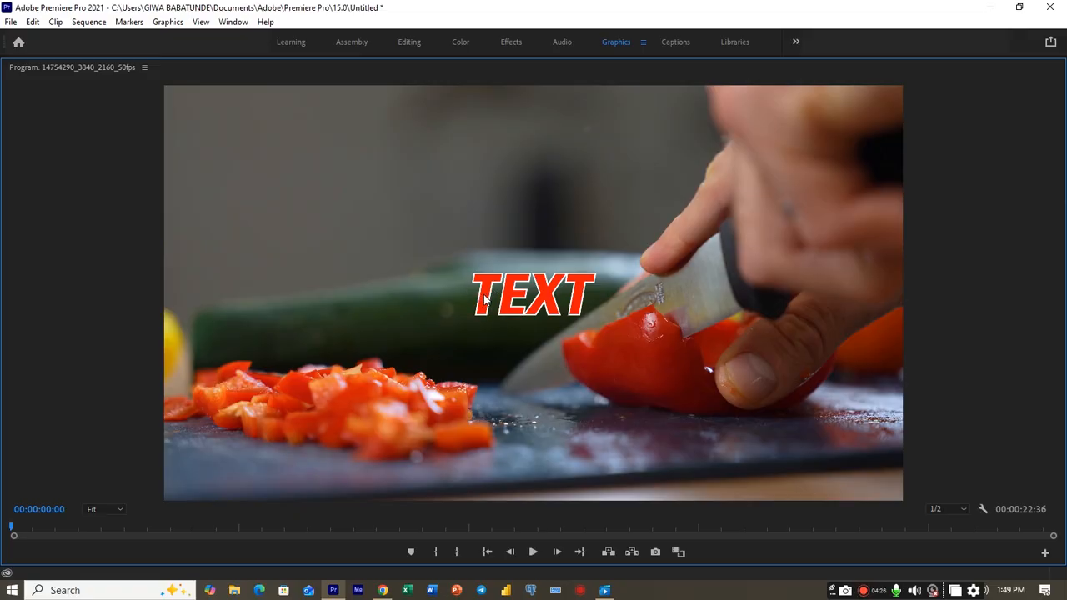
key("grave")
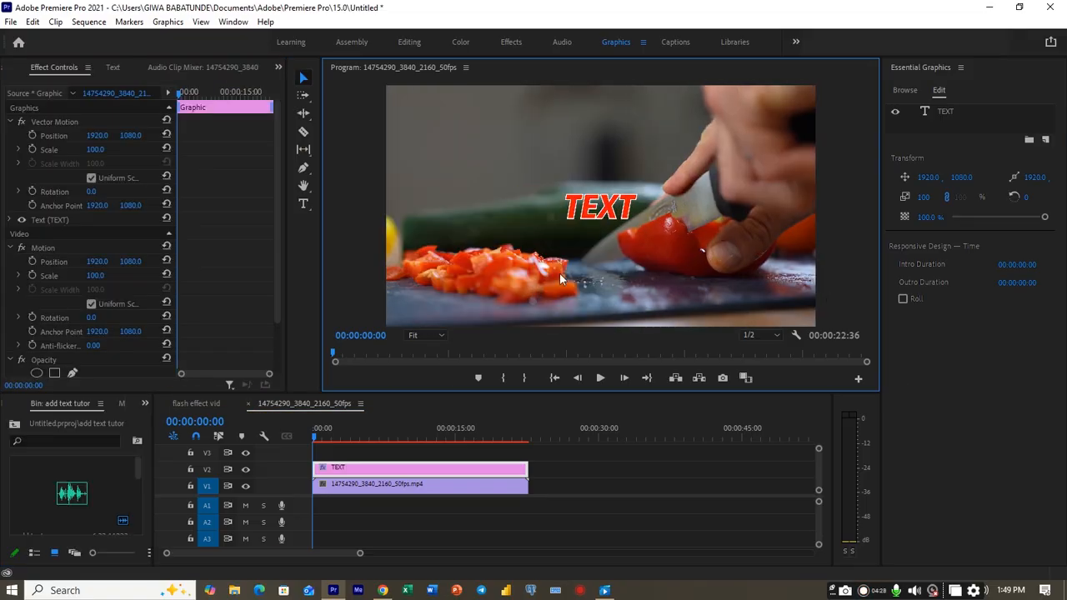
- Select the text, enable its background and set the background size to about 23.7
left_click(608, 217)
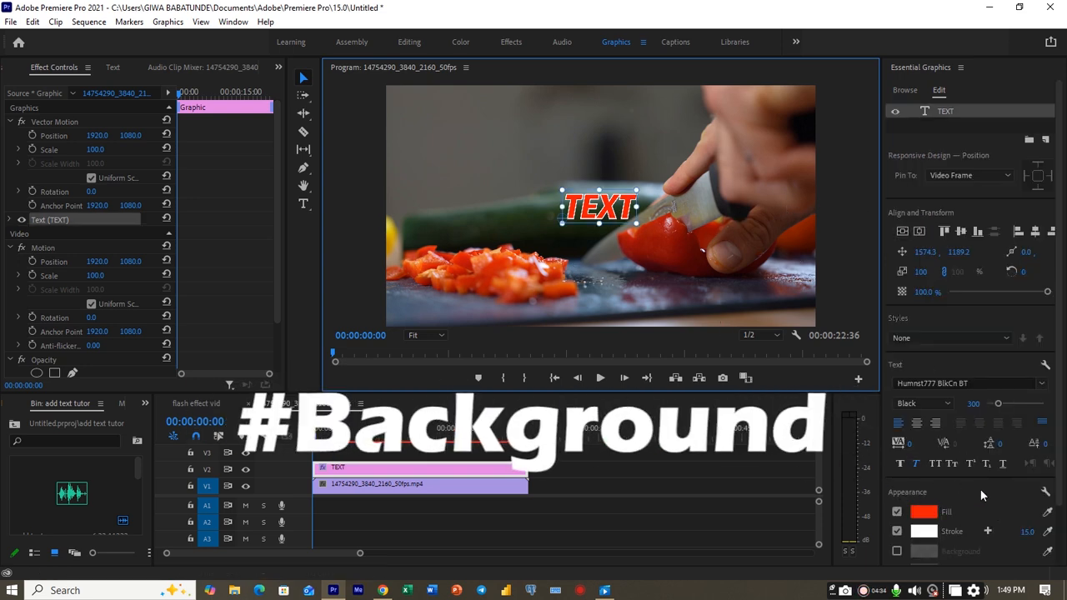
scroll(980, 488, "down", 2)
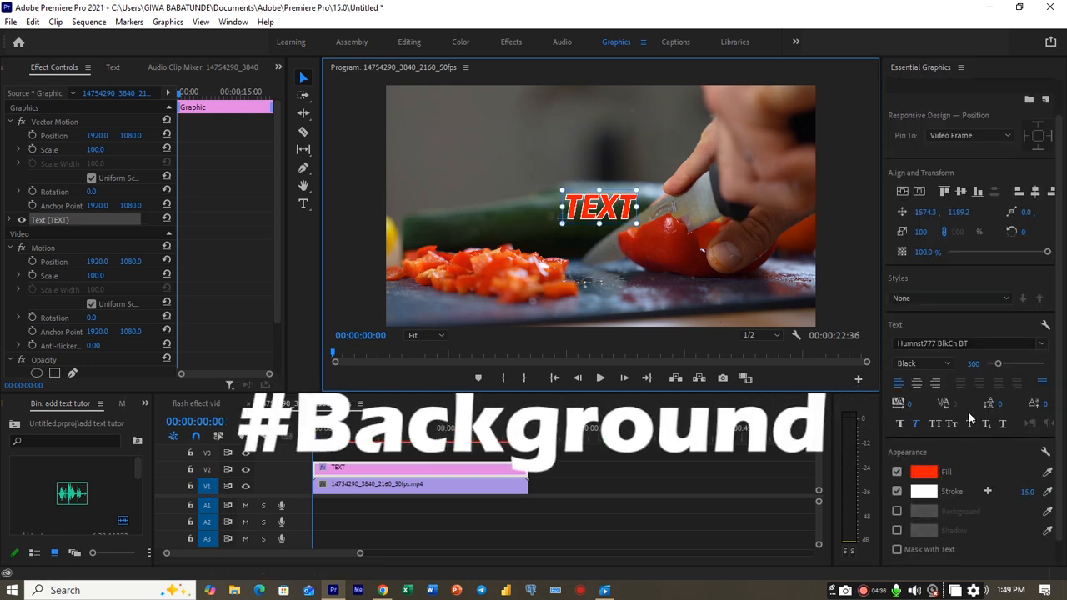
scroll(990, 460, "down", 1)
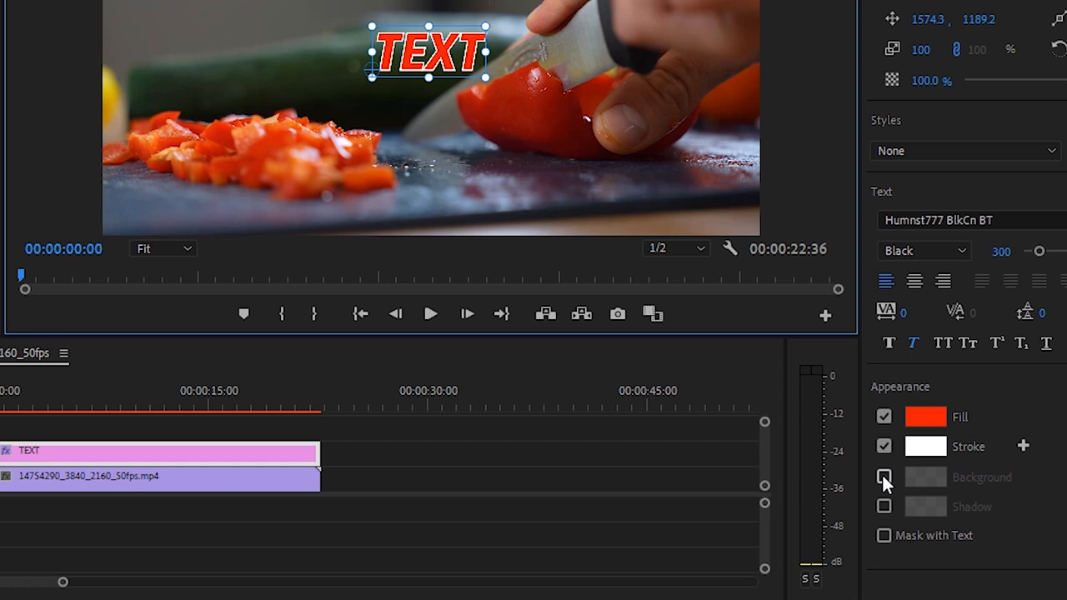
left_click(882, 475)
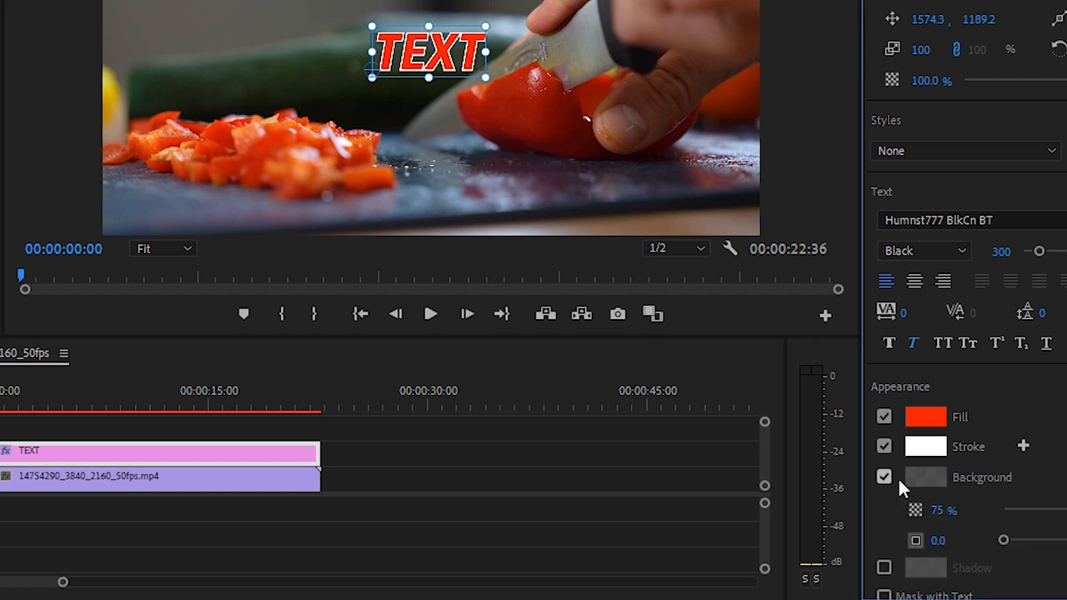
scroll(1025, 530, "down", 2)
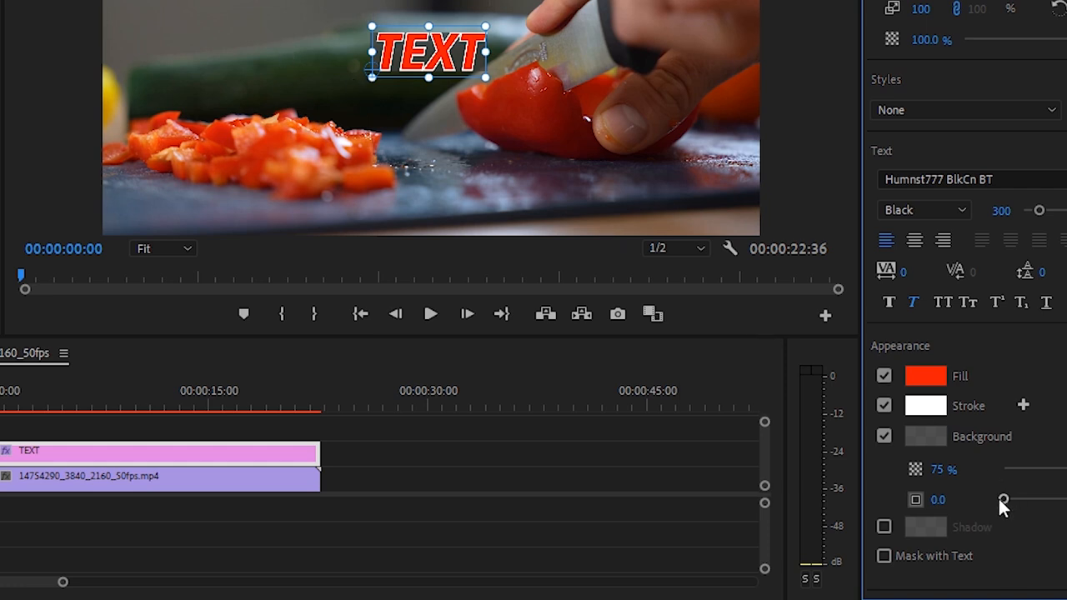
left_click_drag(1003, 499, 1030, 499)
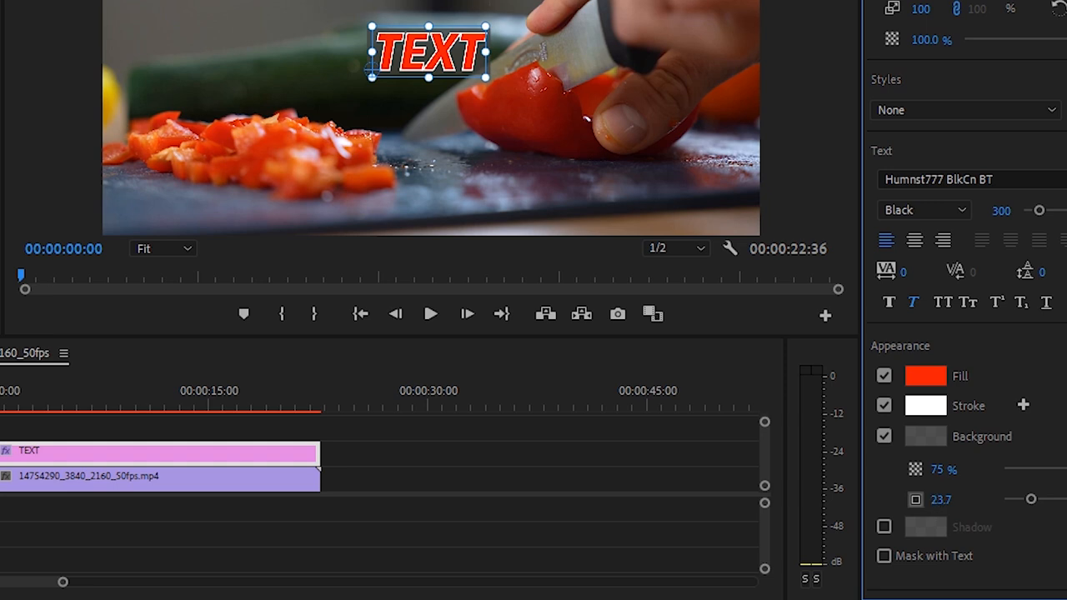
- Set the text background's size to 100
left_click(945, 499)
type("100")
key("Return")
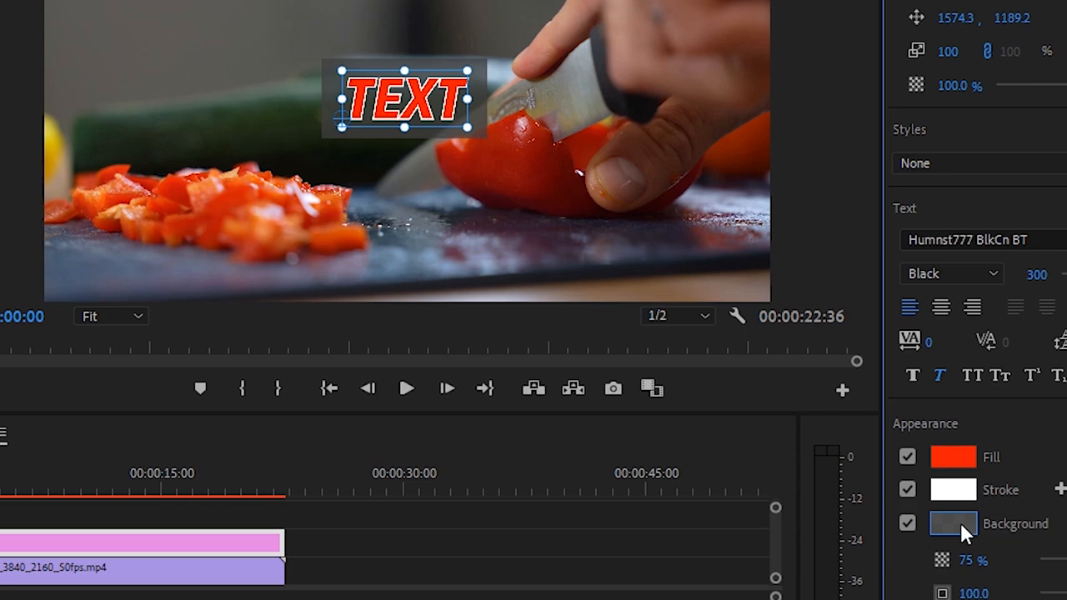
- Change the text background's color to light gray, C5C3C3
left_click(961, 521)
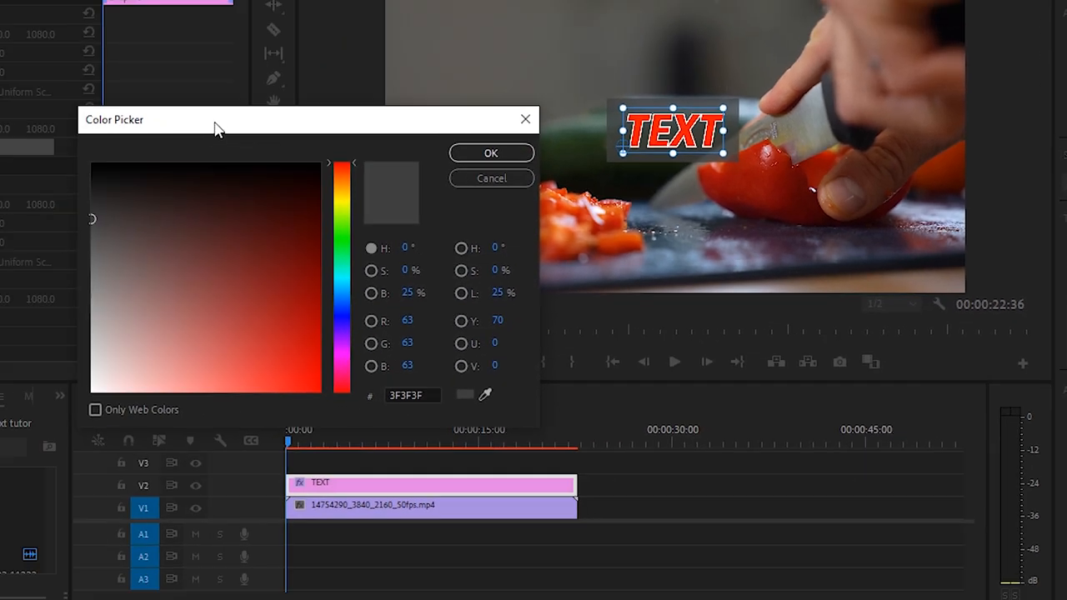
left_click_drag(215, 127, 377, 263)
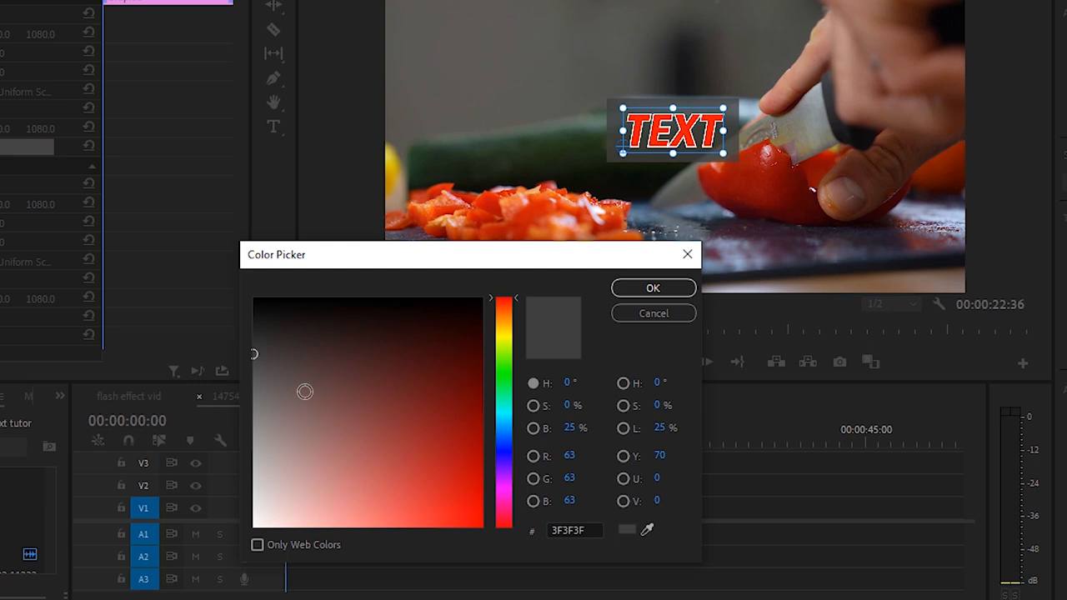
left_click_drag(292, 384, 256, 486)
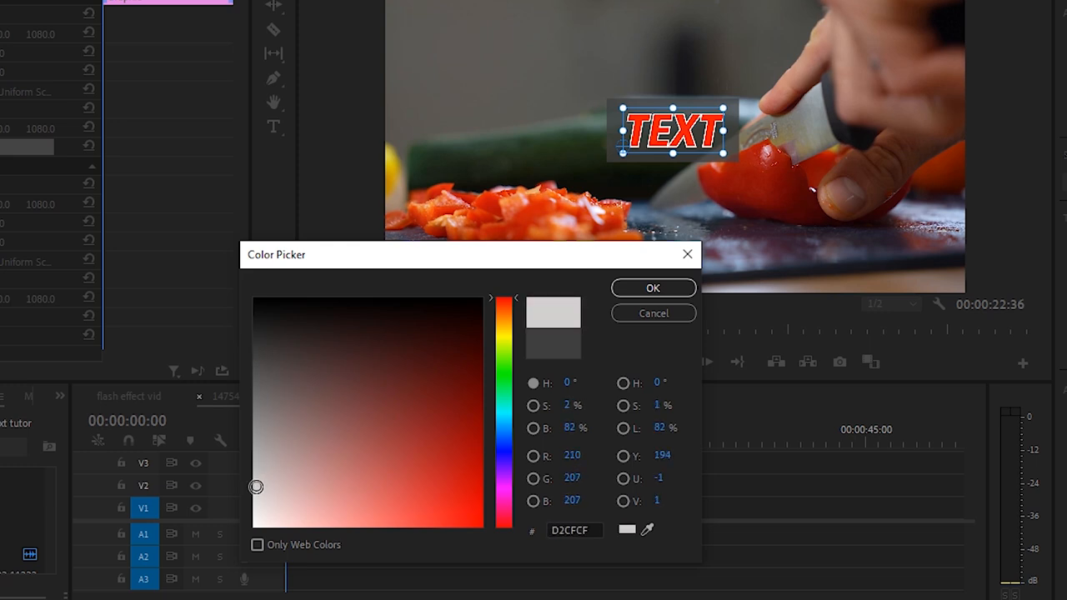
left_click(262, 487)
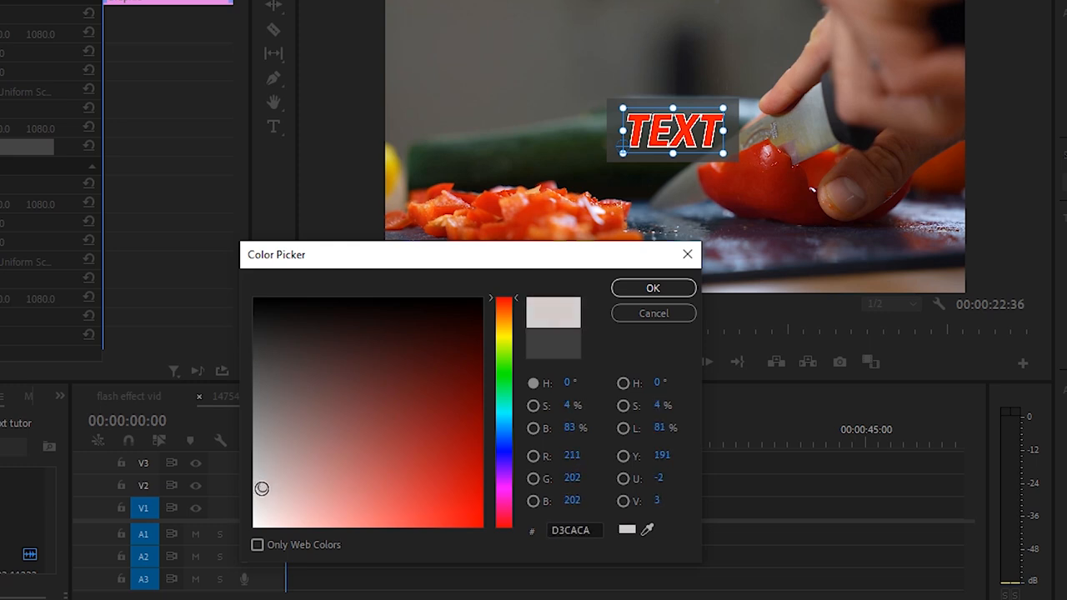
left_click(254, 475)
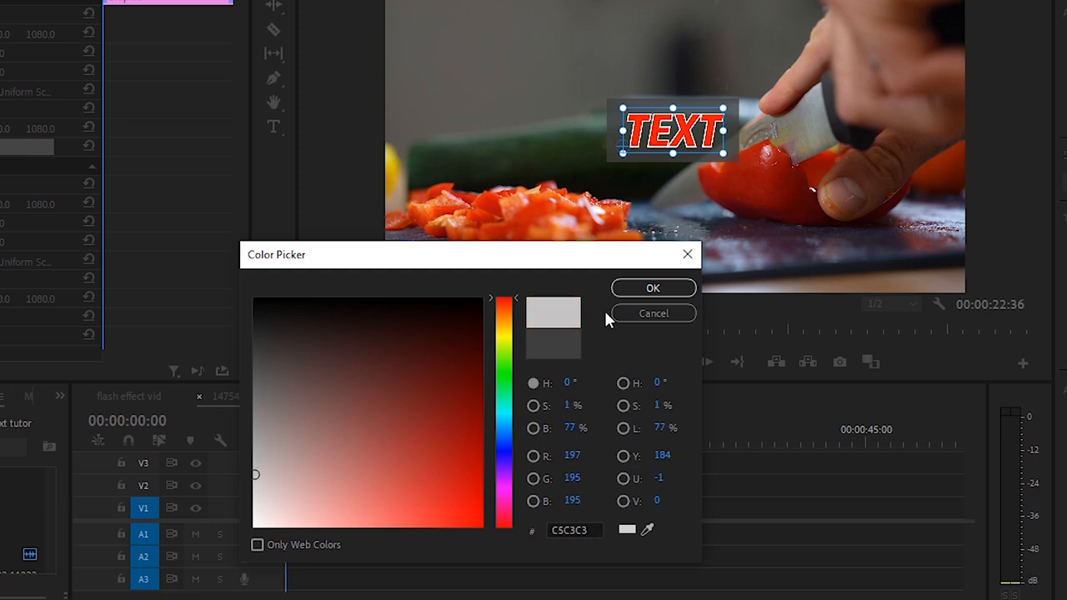
left_click(647, 289)
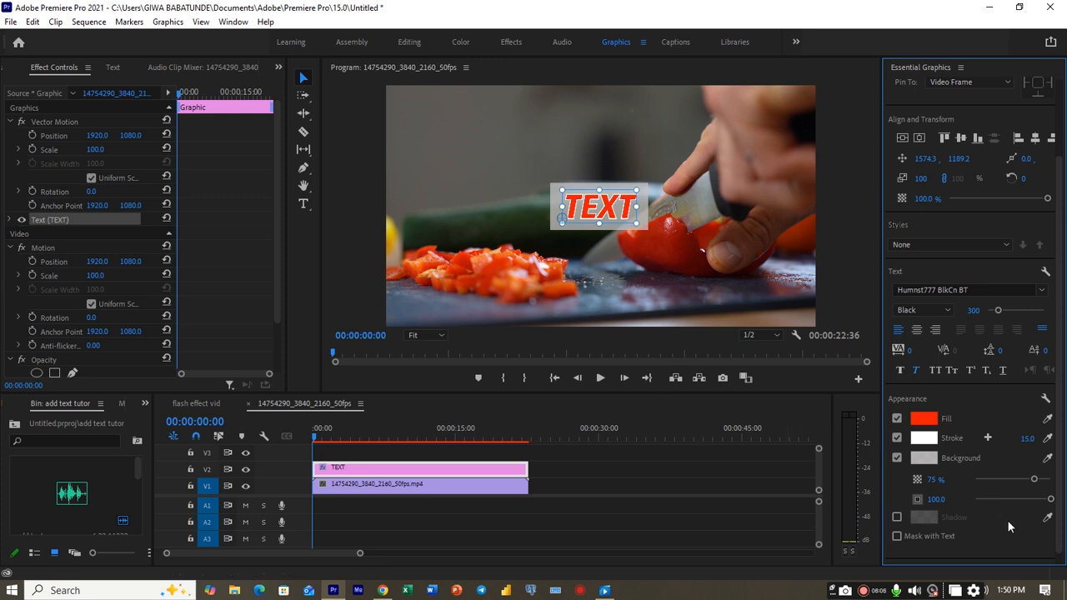
- Enable a shadow on the text, set its distance to 18, and deselect the text in the program preview
scroll(1007, 520, "down", 1)
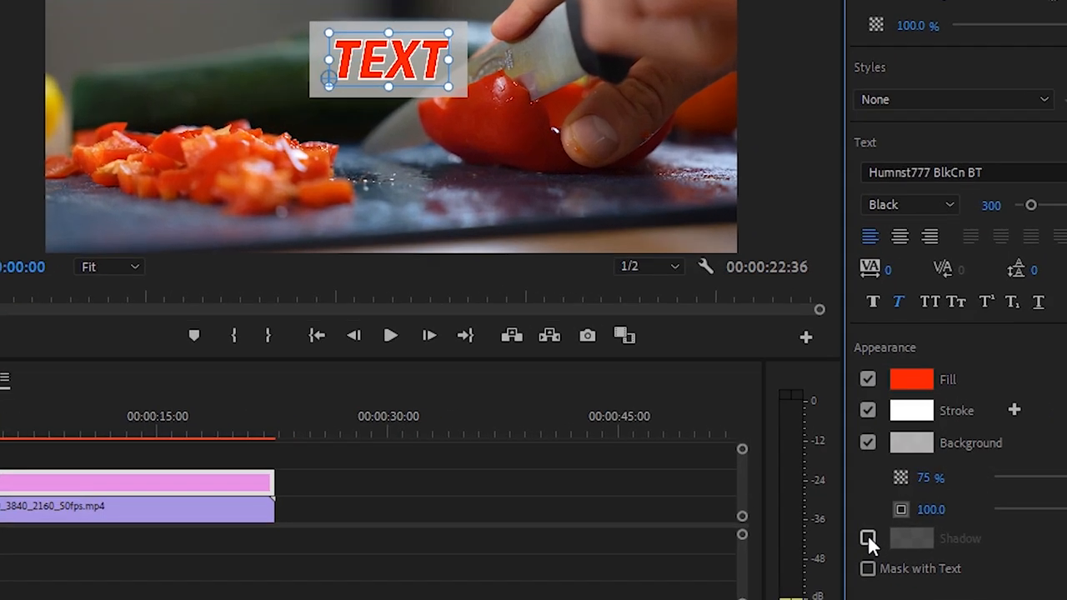
left_click(868, 538)
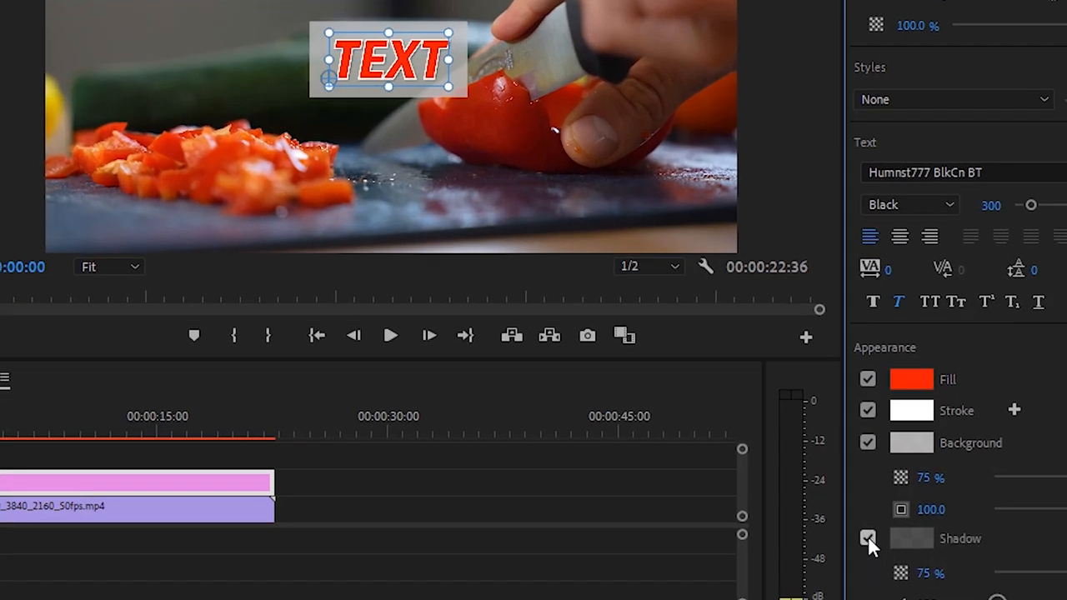
scroll(1063, 581, "down", 1)
scroll(1063, 581, "down", 1)
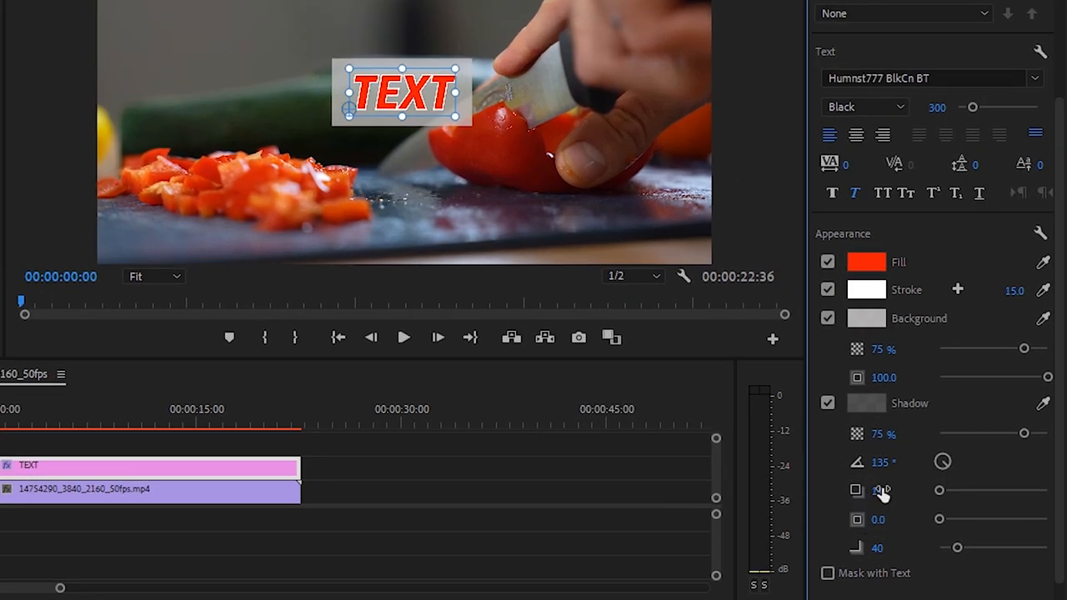
left_click(896, 489)
type("18")
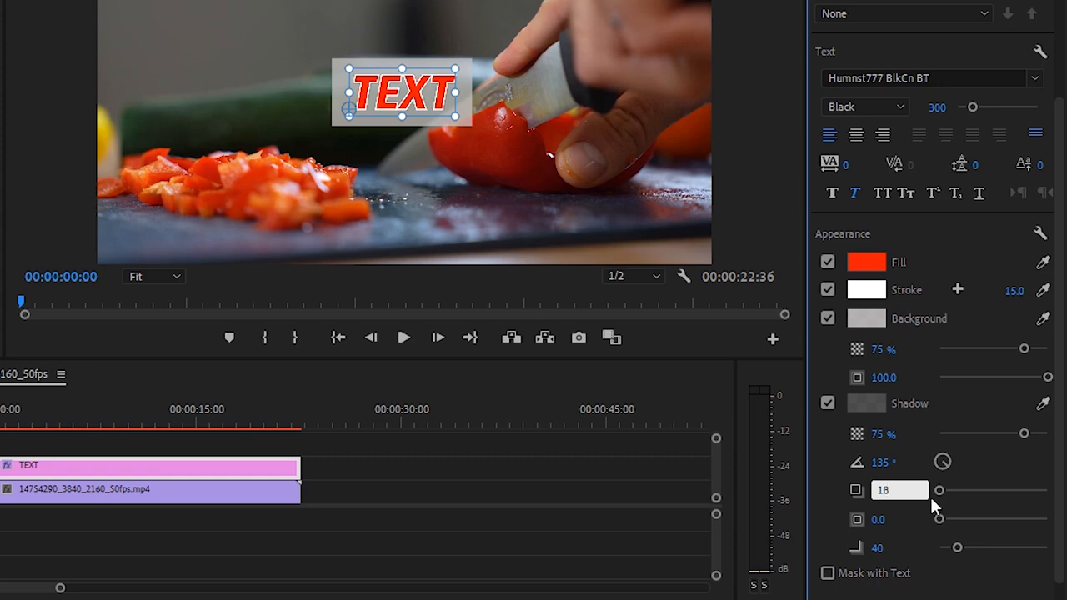
key("Return")
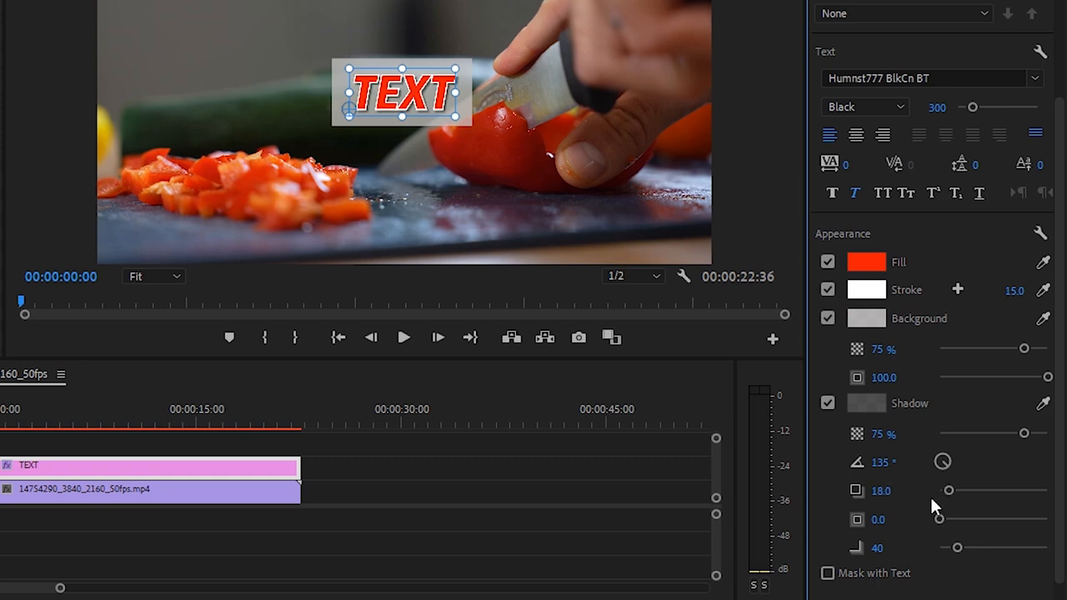
left_click(524, 131)
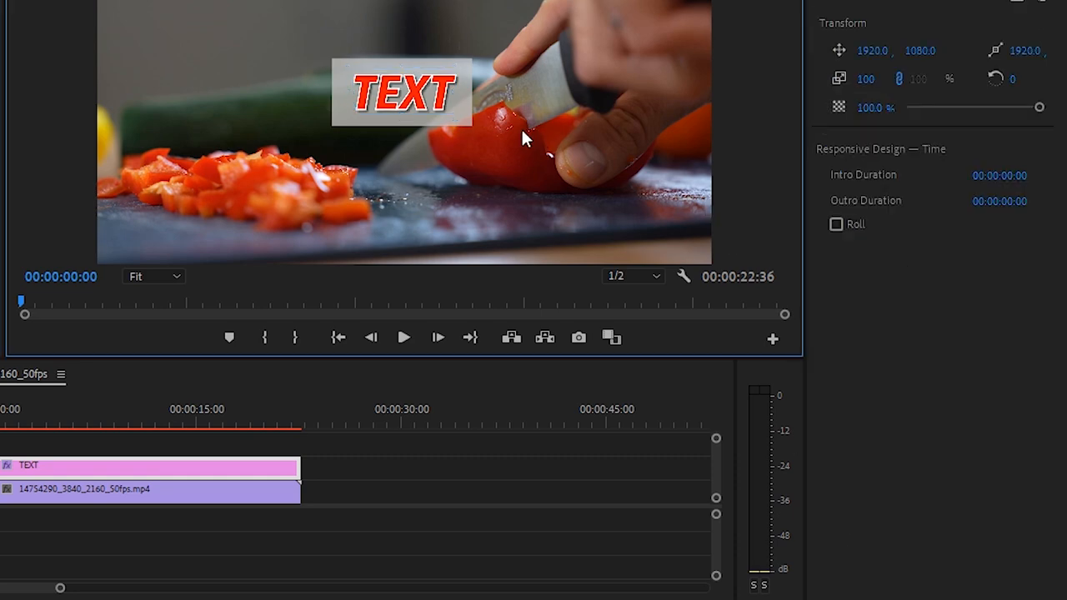